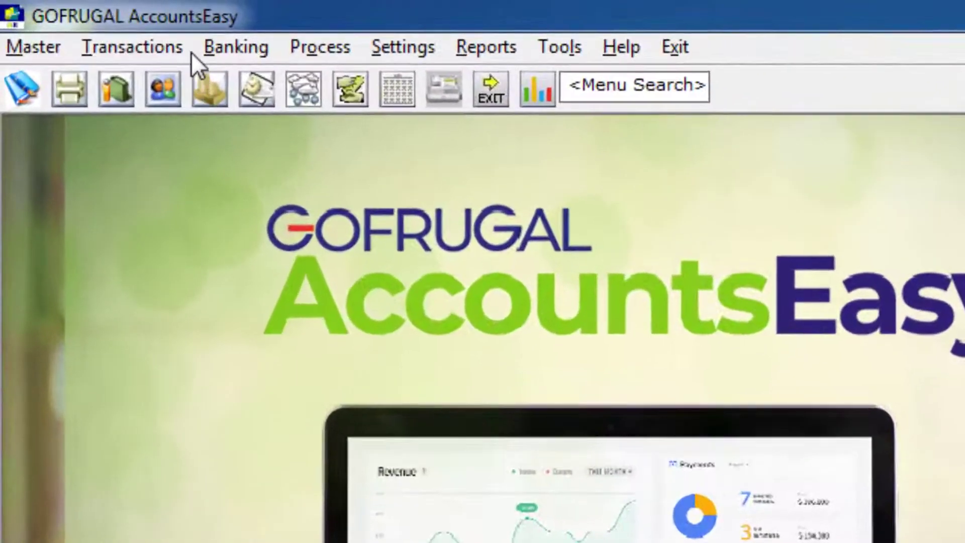
Create a new purchase voucher and select ram enterprises as the credit ledger.
left_click(173, 44)
left_click(332, 158)
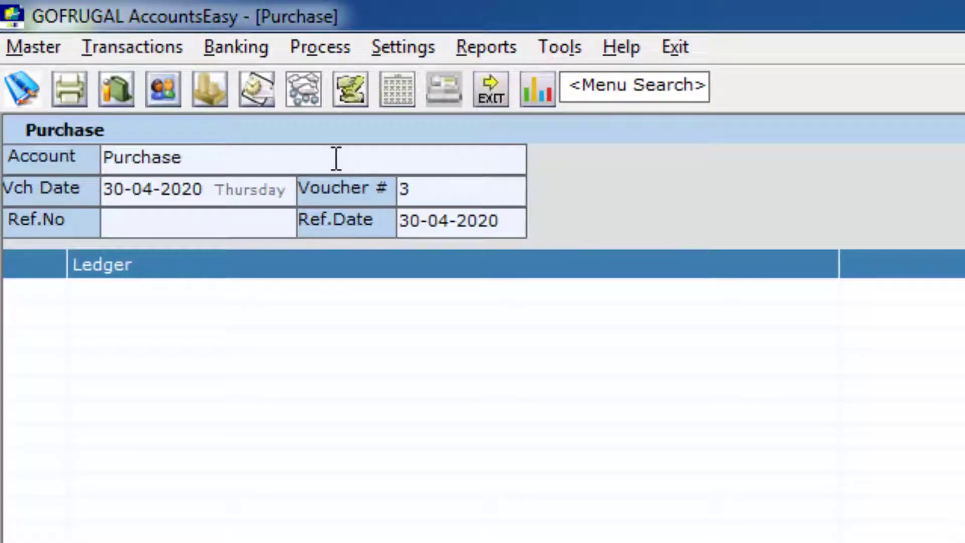
key("Return")
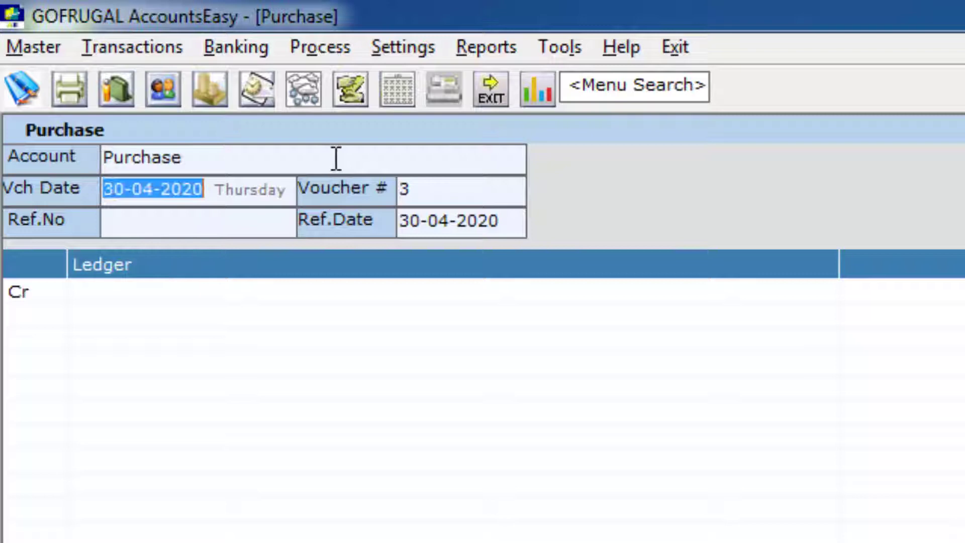
key("Return")
key("Return")
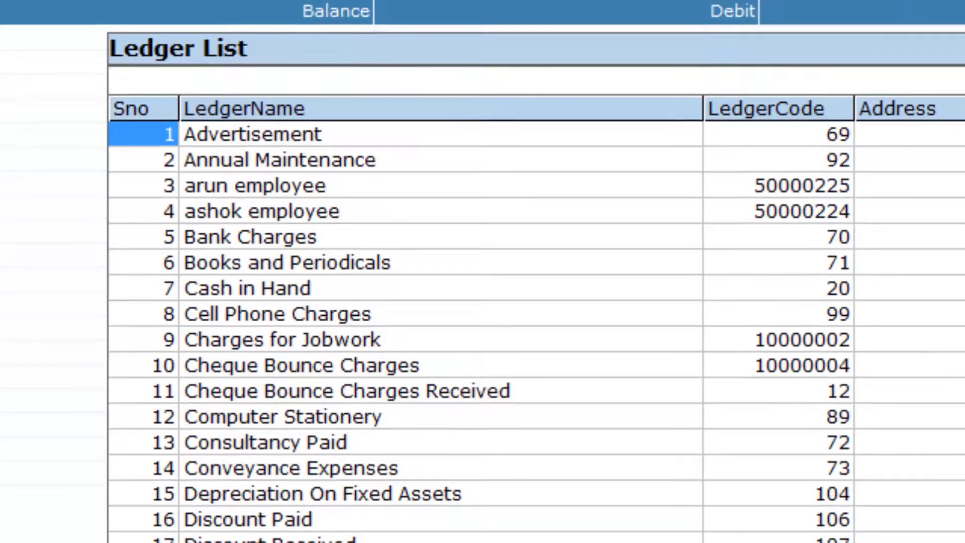
type("ram")
key("Down")
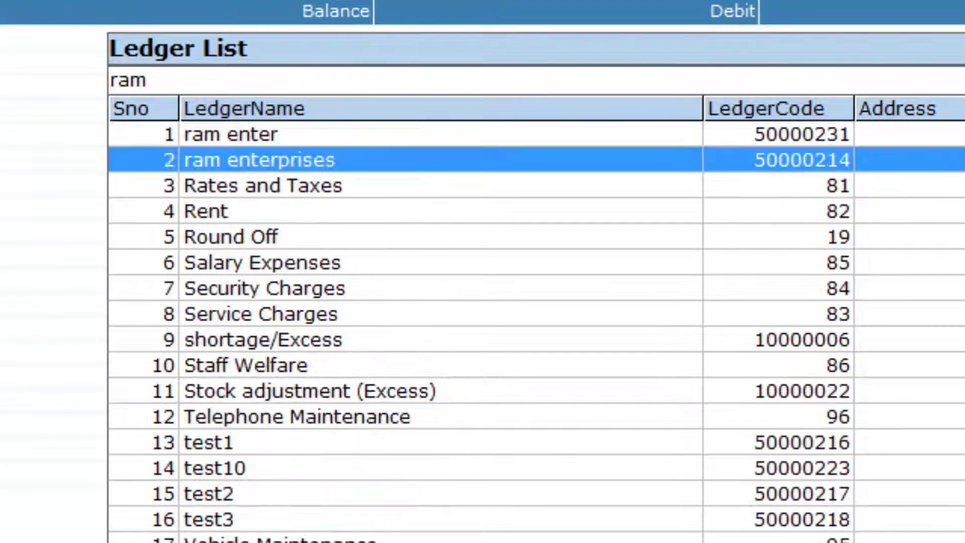
key("Return")
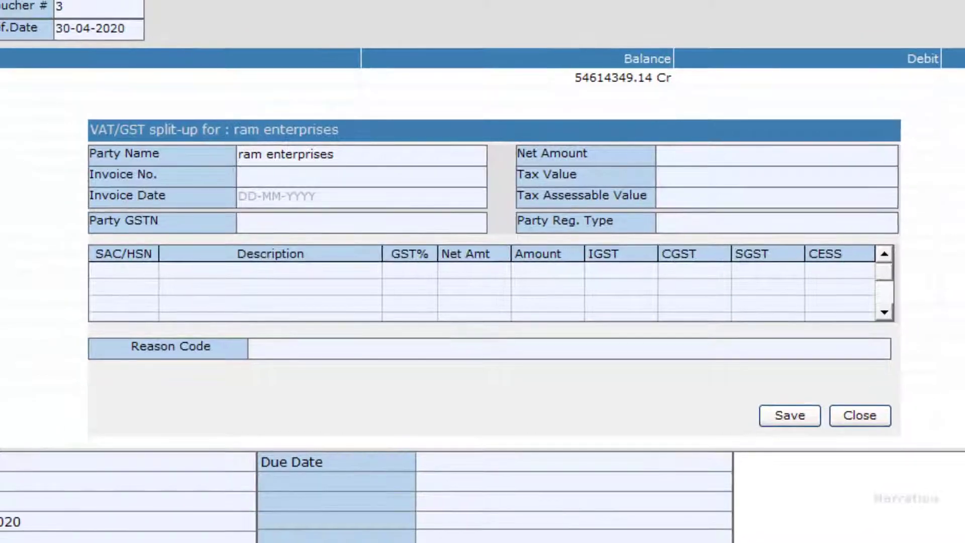
Enter invoice 569 dated 30-04-2020 with apple, HSN 2341, GST 28%, net 56323.
key("Return")
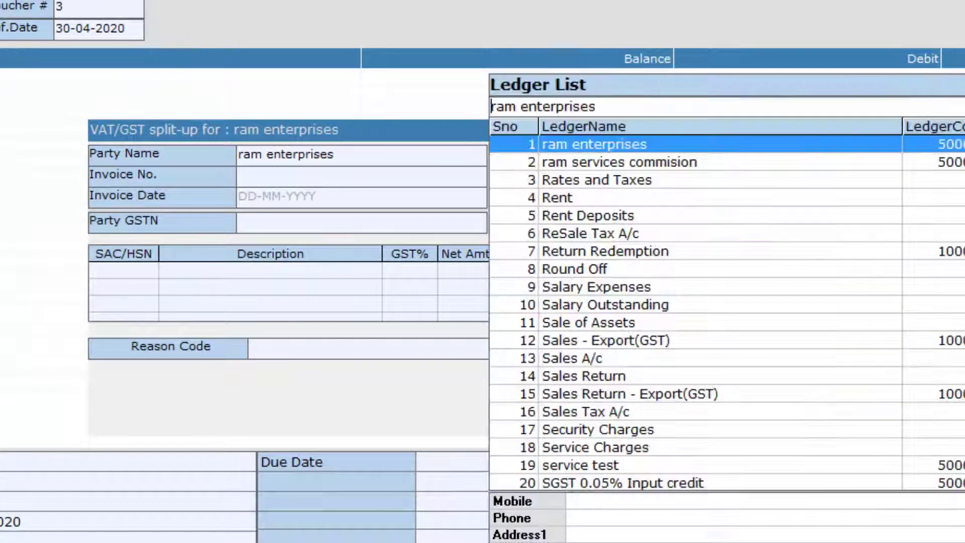
key("Return")
type("569")
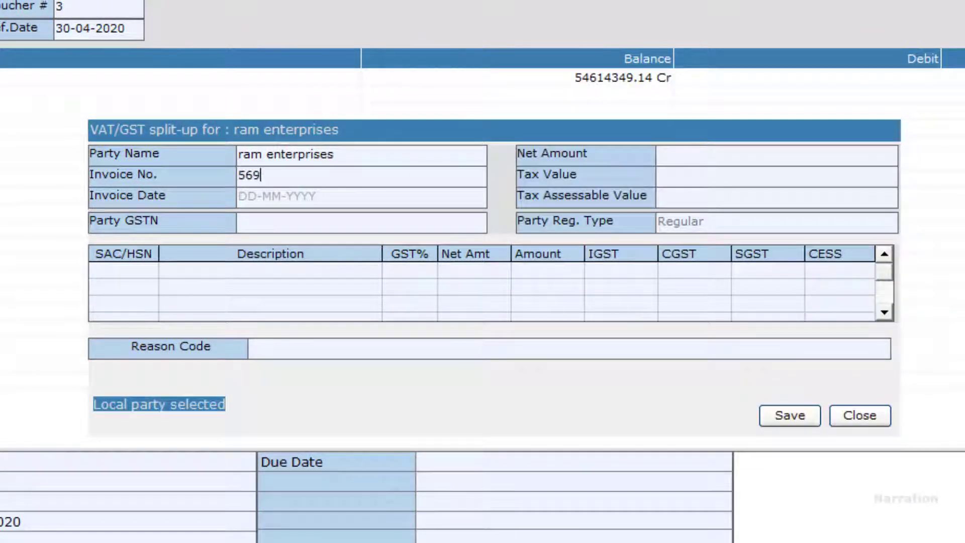
key("Return")
type("30")
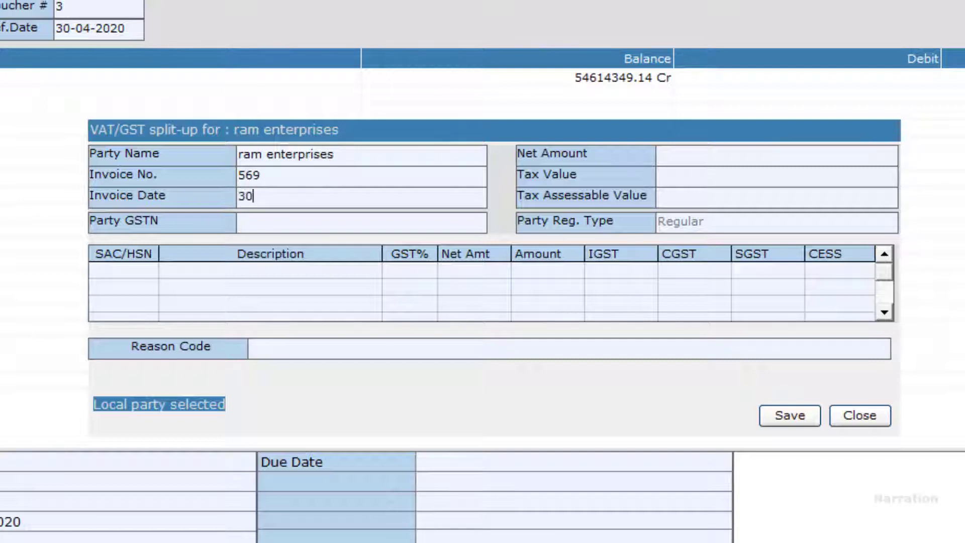
type("042020")
key("Return")
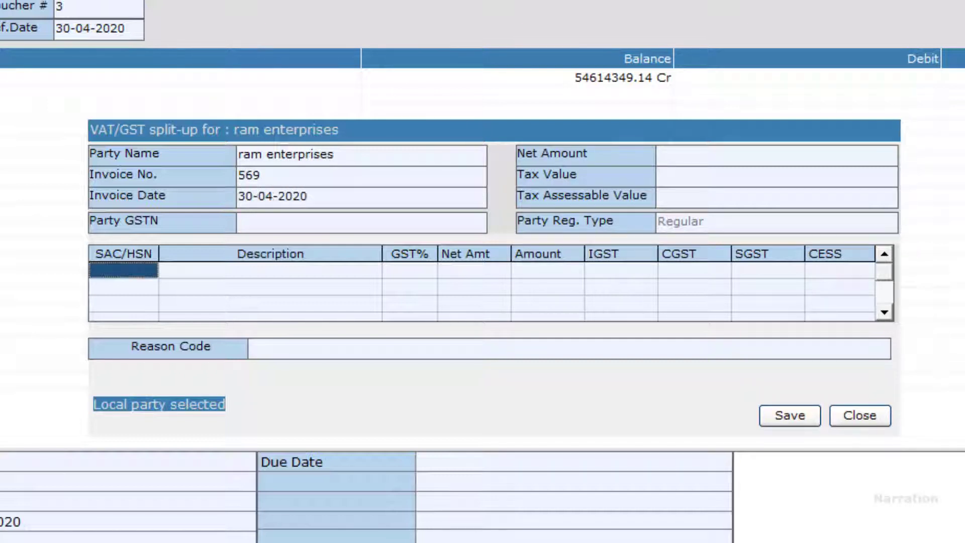
type("234")
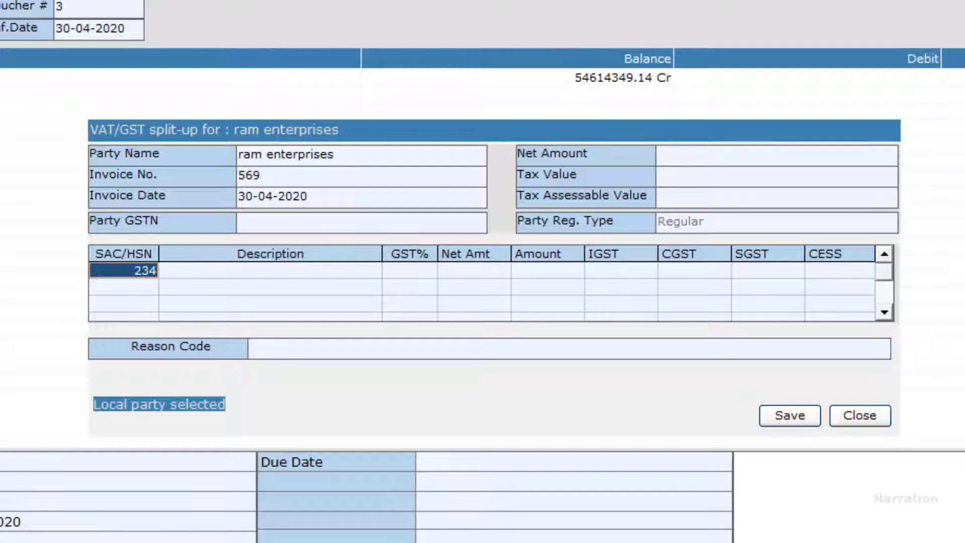
type("1")
key("Return")
type("app")
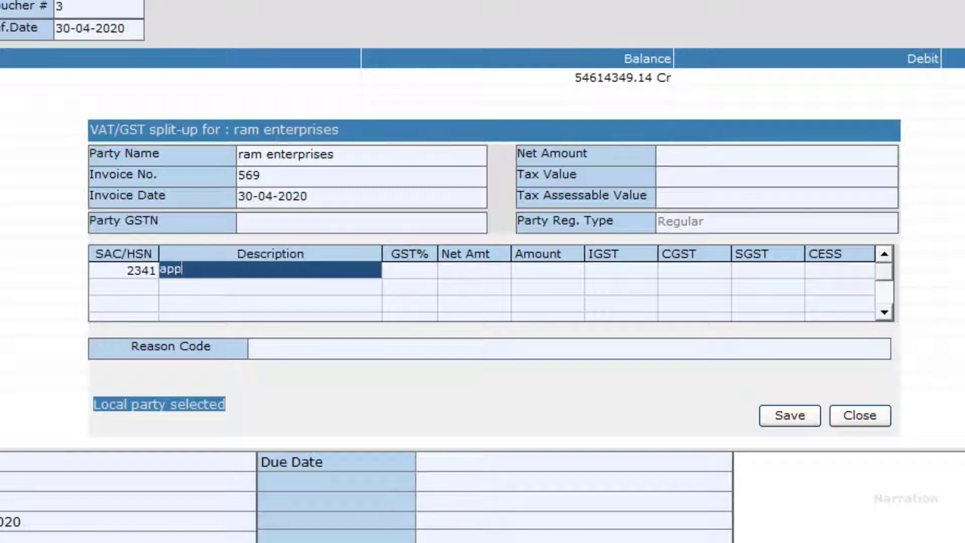
type("le")
key("Return")
key("Return")
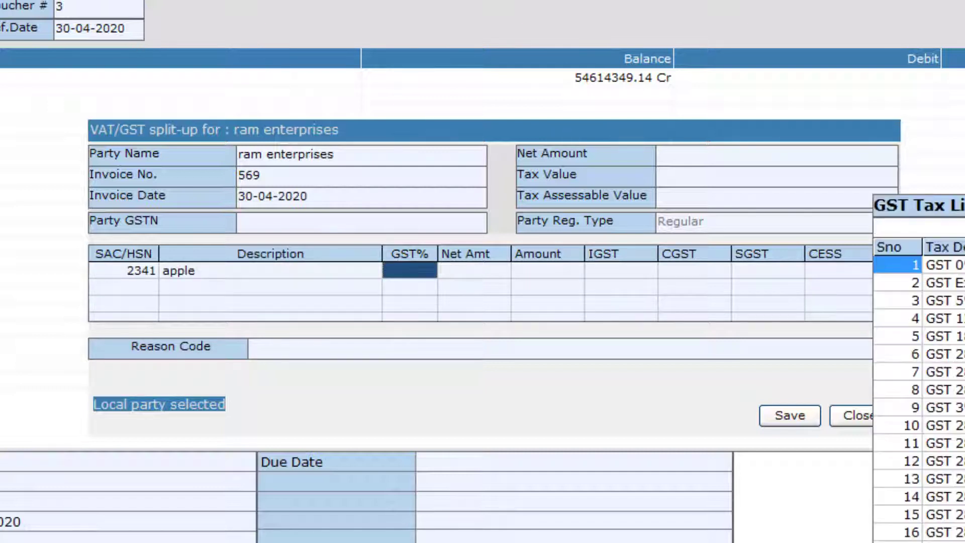
key("Down")
key("Down")
key("Down")
key("Down")
key("Down")
key("Return")
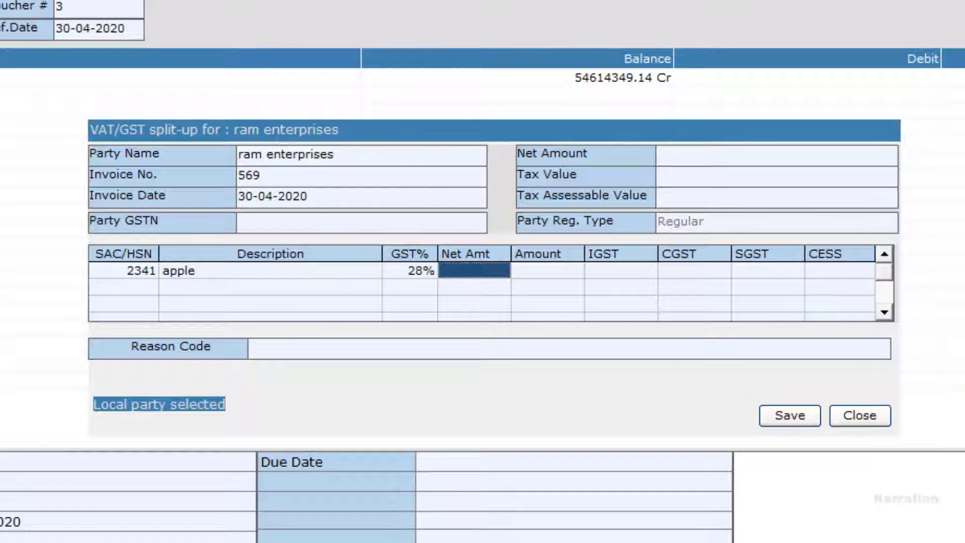
type("5632")
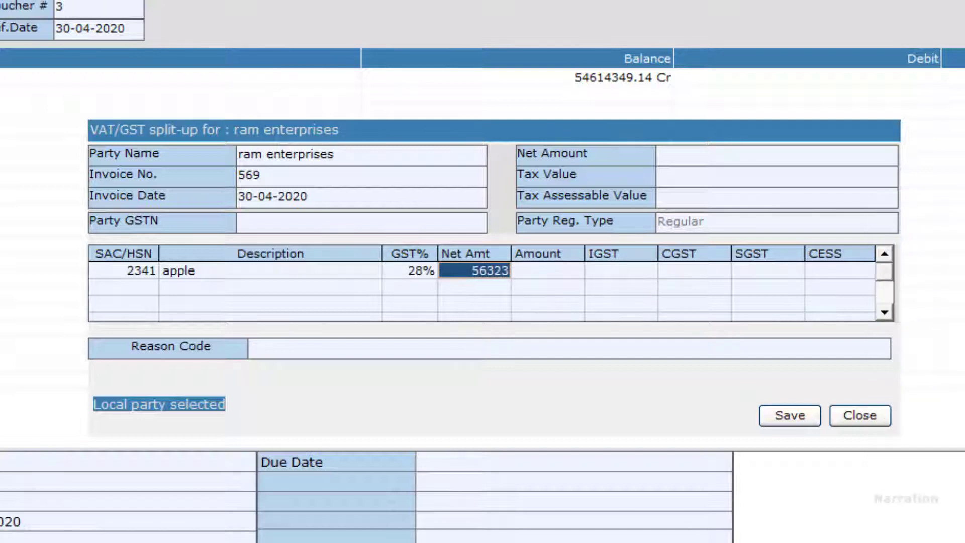
type("3")
key("Return")
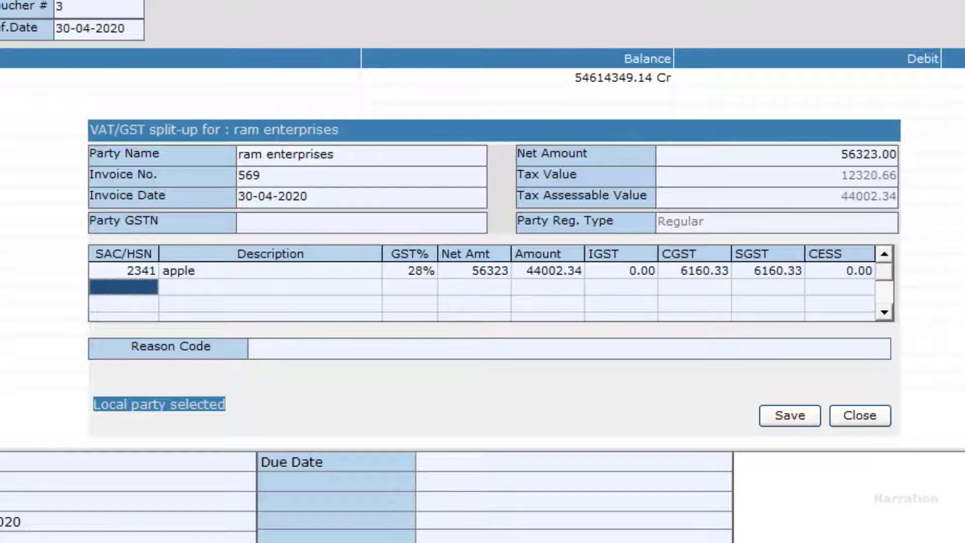
Save the split-up, skip bill adjustment, and save purchase voucher 3.
left_click(790, 415)
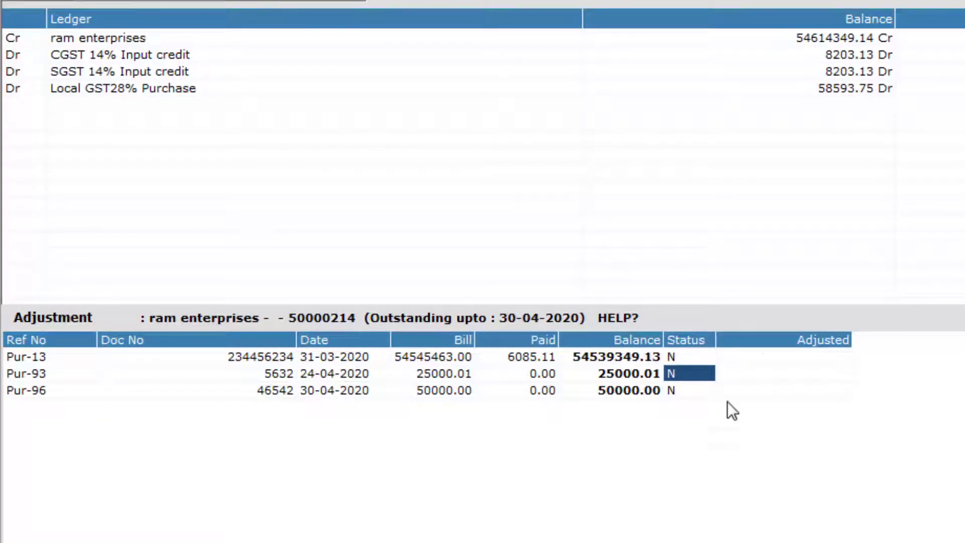
key("Escape")
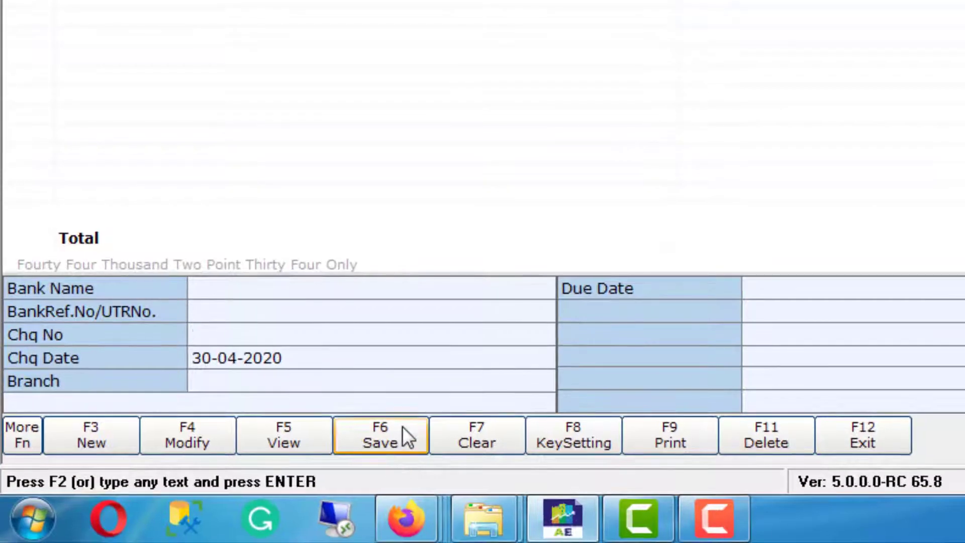
left_click(402, 430)
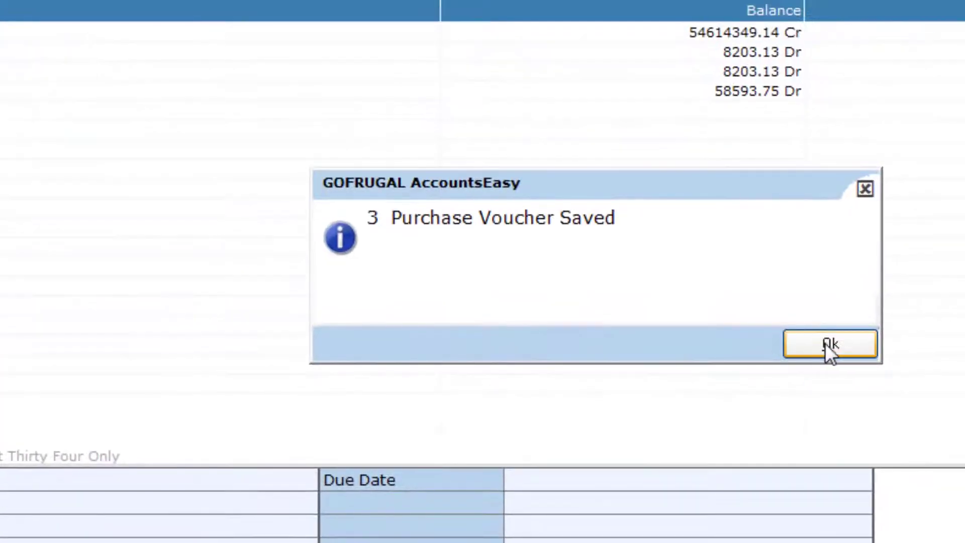
left_click(882, 302)
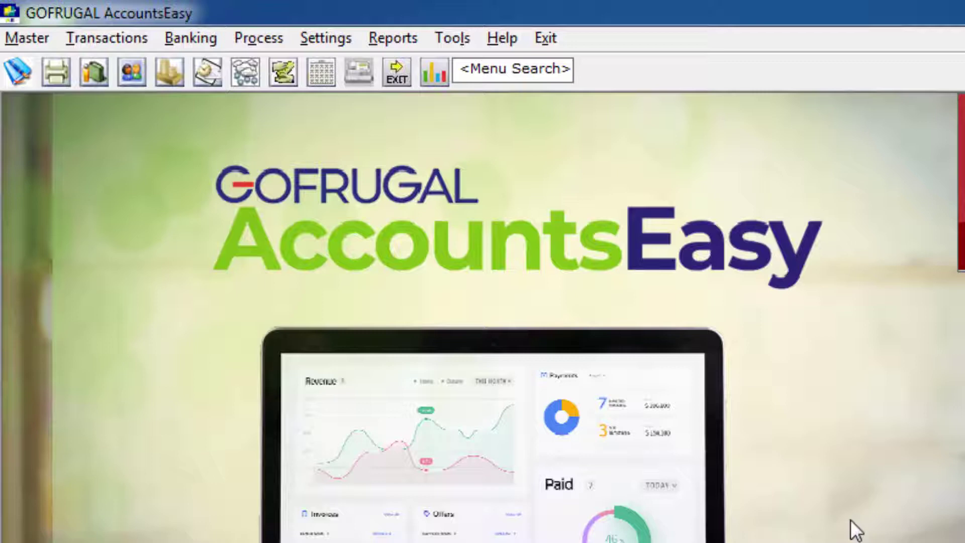
Create a new sales invoice from the Transactions menu.
left_click(116, 40)
mouse_move(226, 154)
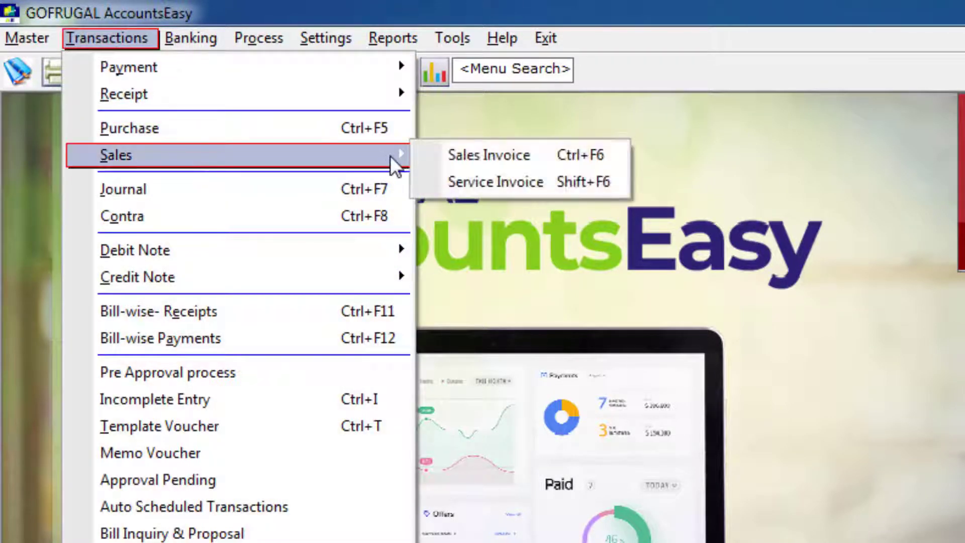
left_click(564, 157)
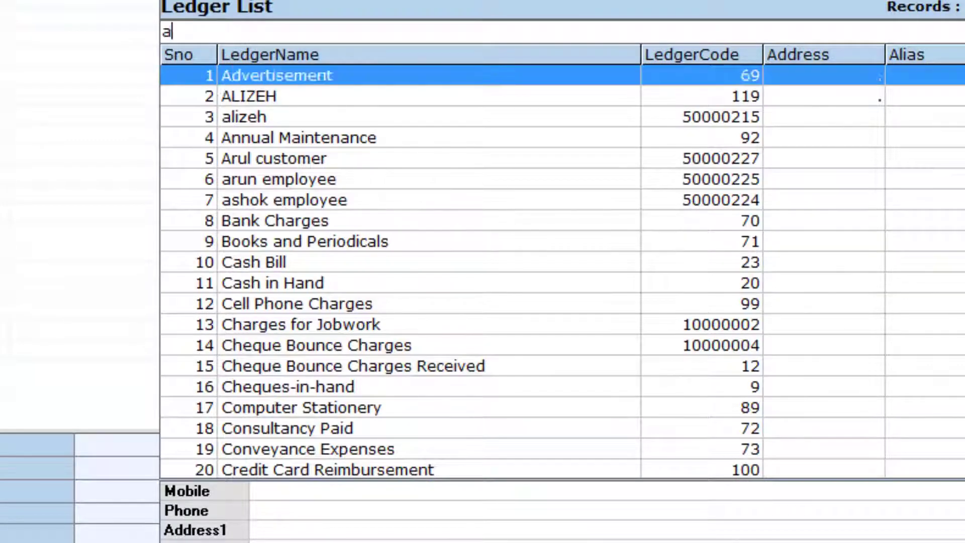
type("lizeh")
Pick ALIZEH and enter invoice 564698, date 30-04-2020, orange at GST 28%.
key("Return")
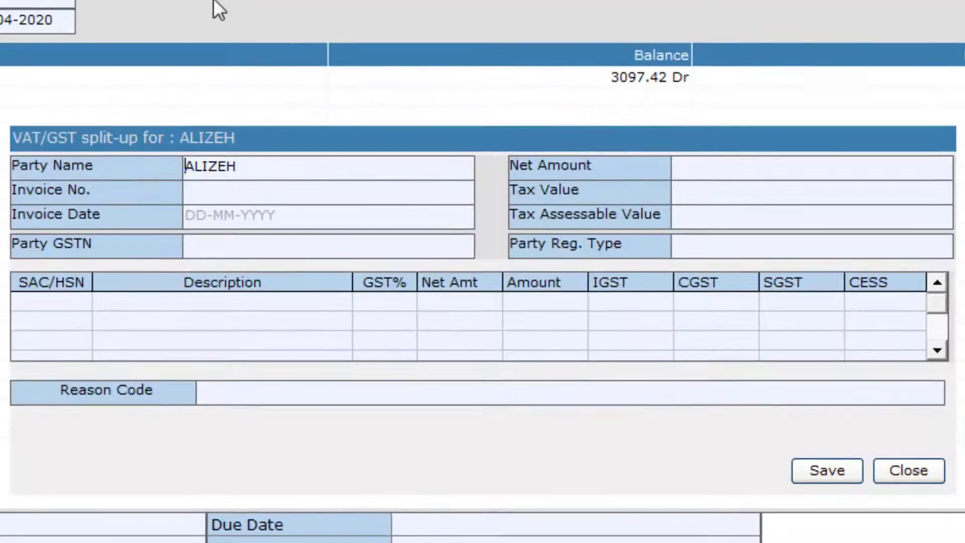
key("Return")
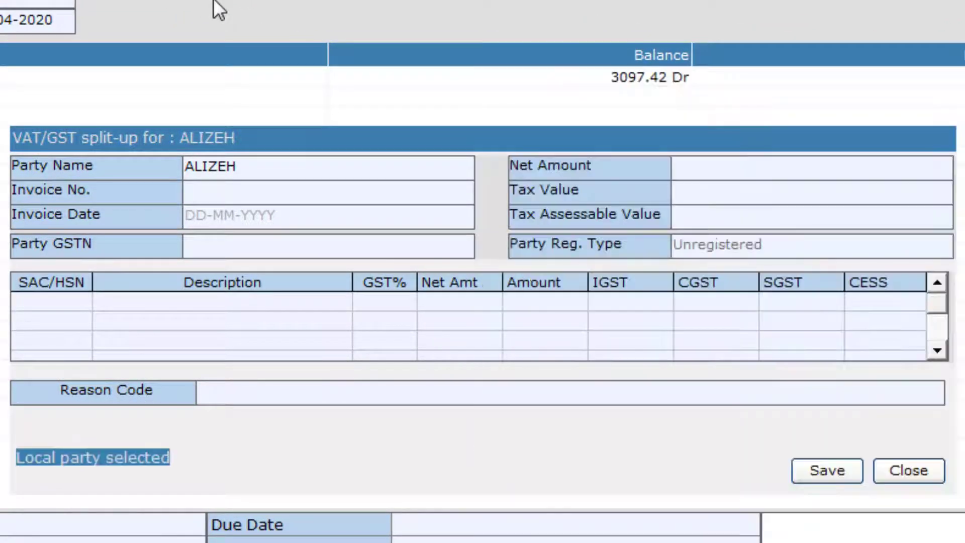
type("5646")
type("98")
key("Return")
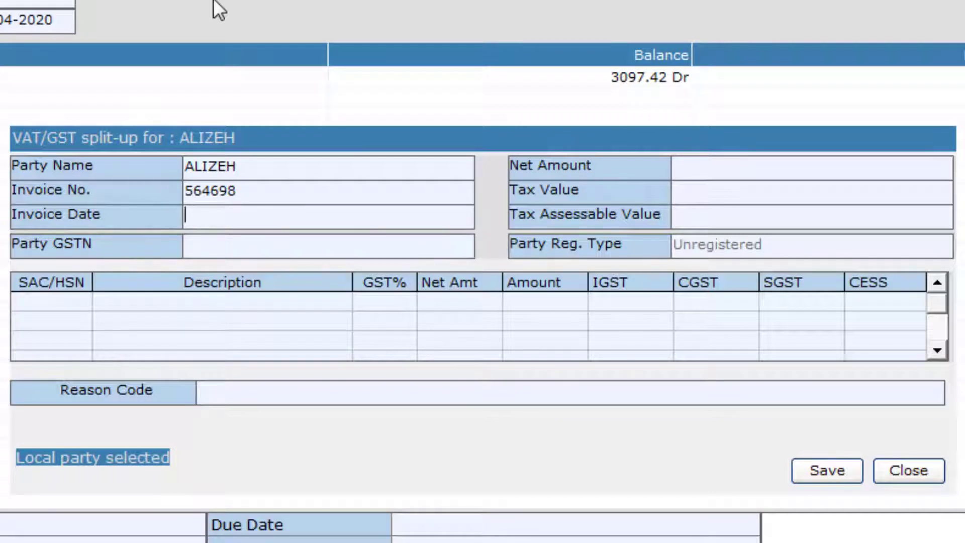
type("302")
type("0")
key("BackSpace")
key("BackSpace")
type("04-2020")
key("Return")
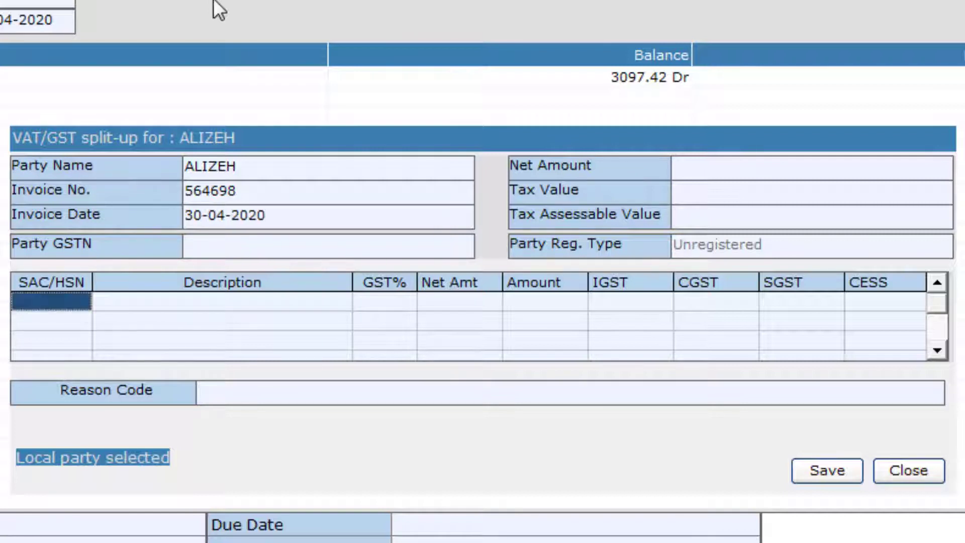
type("423")
key("Return")
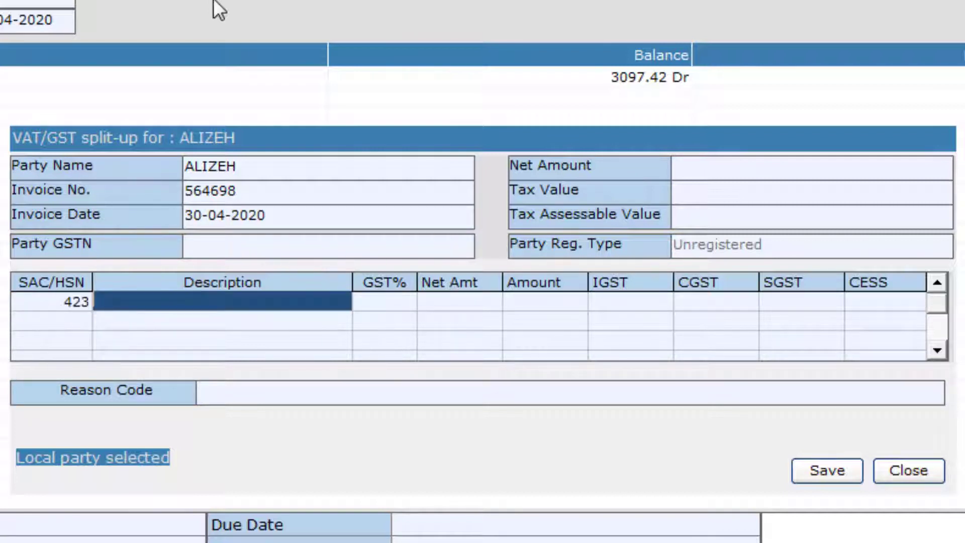
type("oran")
type("ge")
key("Return")
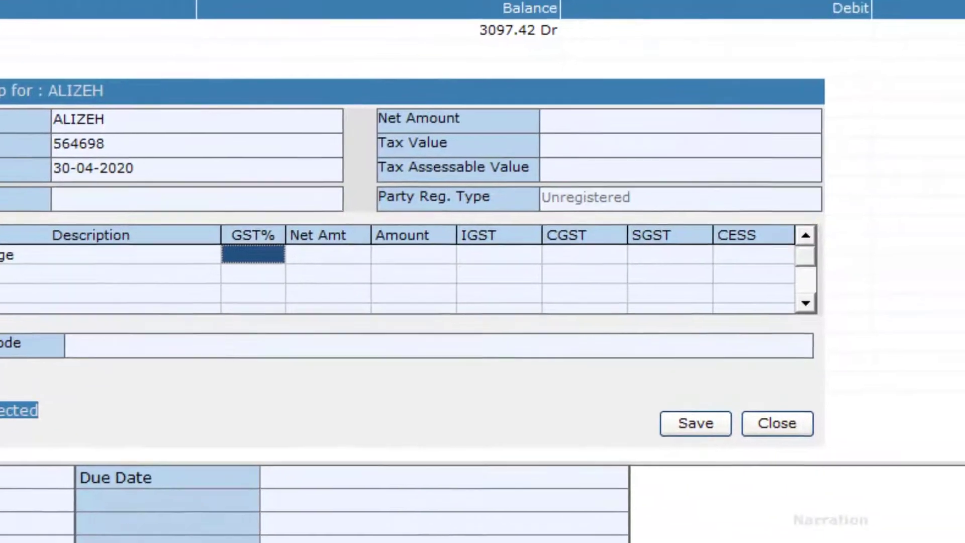
key("Return")
key("Down")
key("Down")
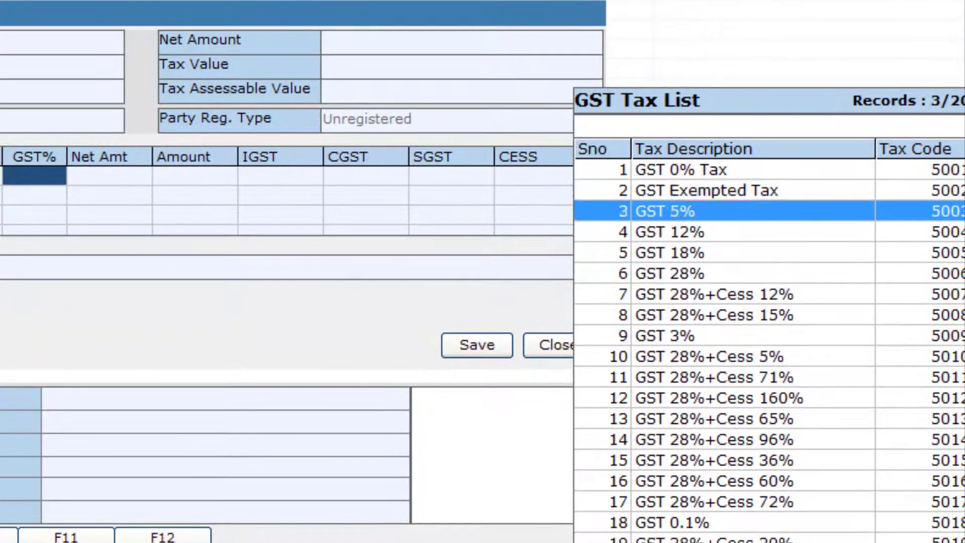
key("Down")
key("Down")
key("Down")
key("Return")
type("3654")
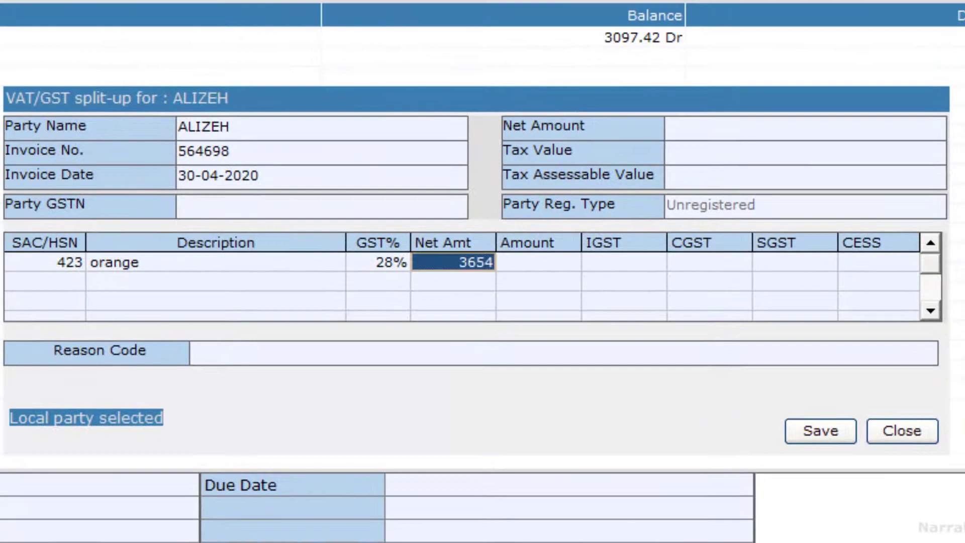
key("Return")
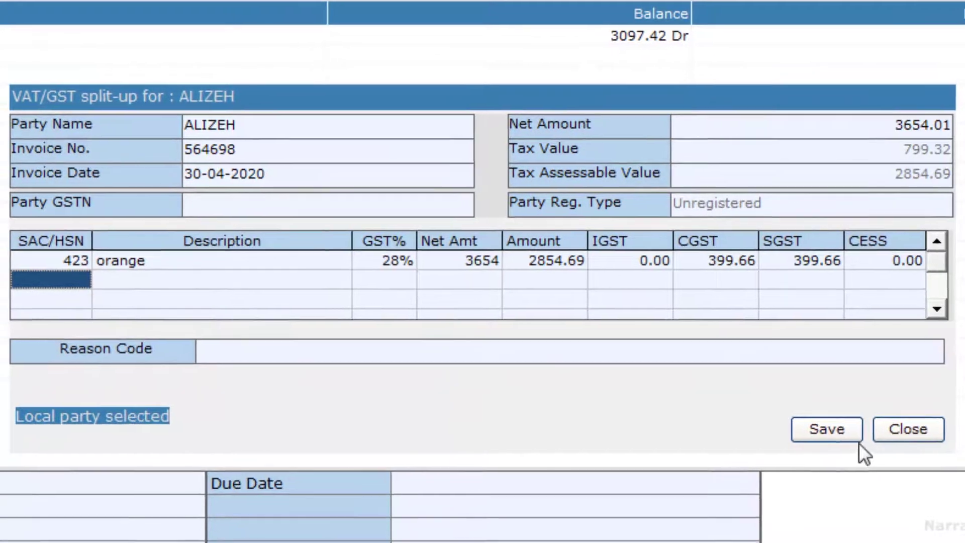
Save ALIZEH's GST split-up to reach the bill adjustment panel.
left_click(827, 430)
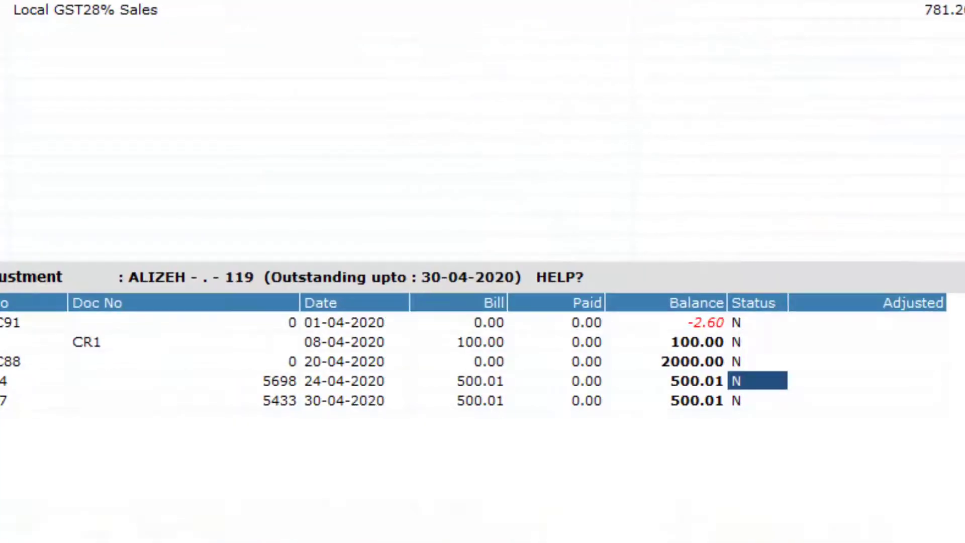